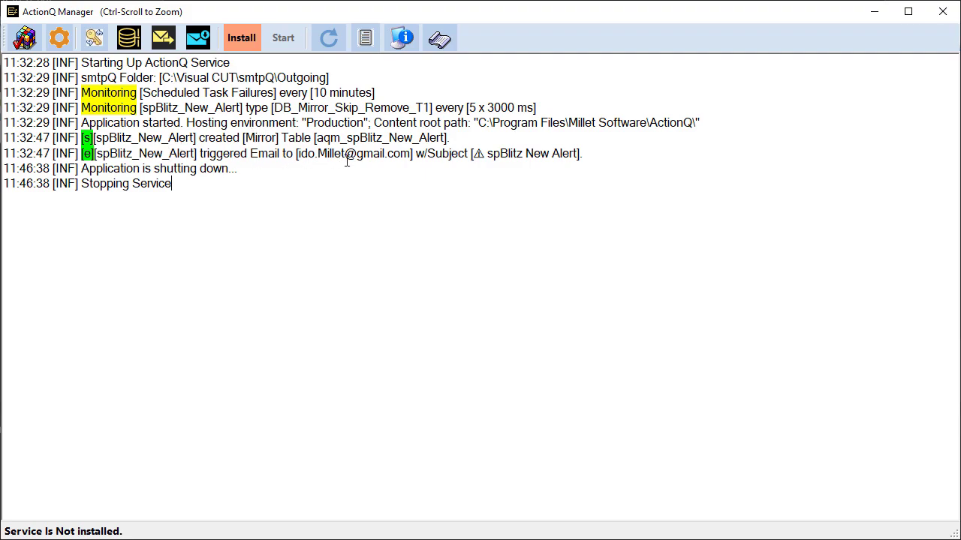
{"action": "left_click_drag", "start_coordinate": [190, 187], "coordinate": [97, 190]}
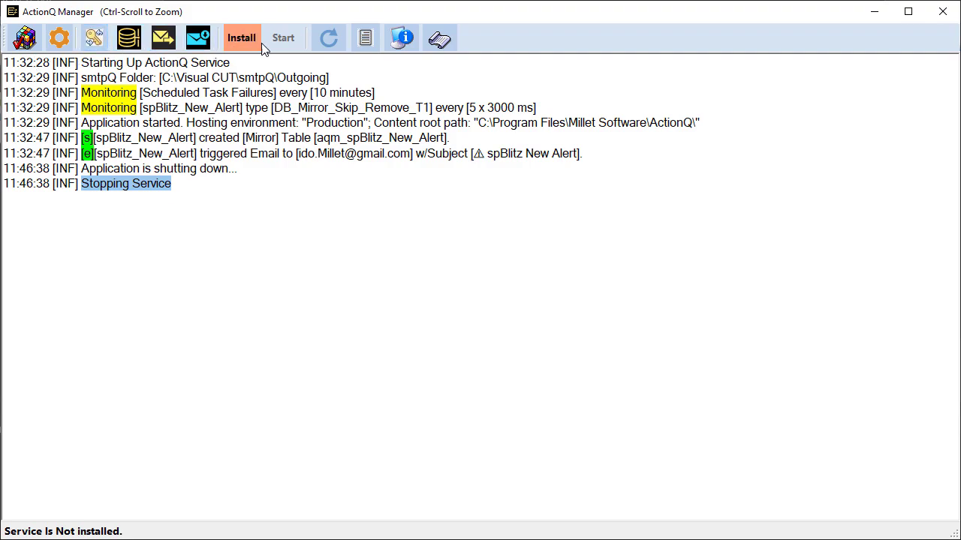
{"action": "left_click", "coordinate": [59, 41]}
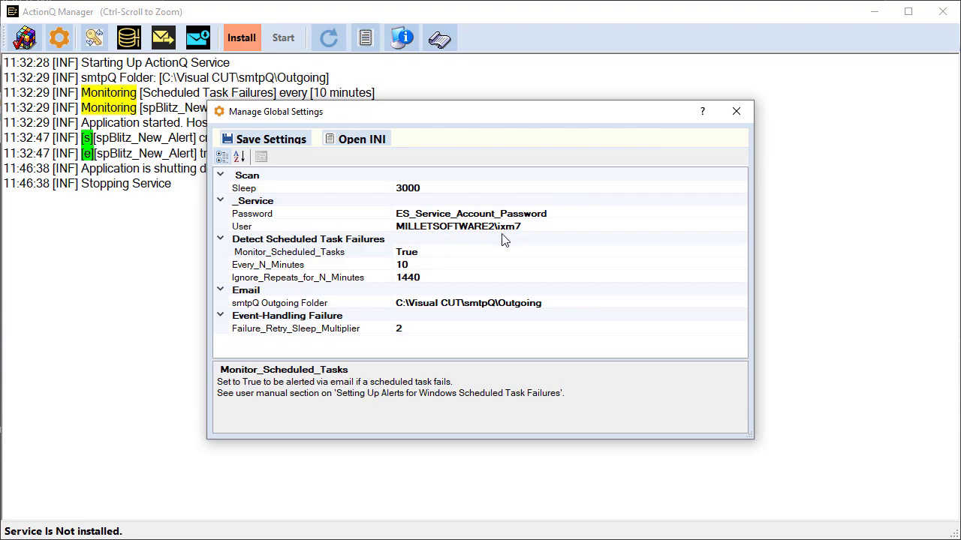
{"action": "left_click", "coordinate": [735, 111]}
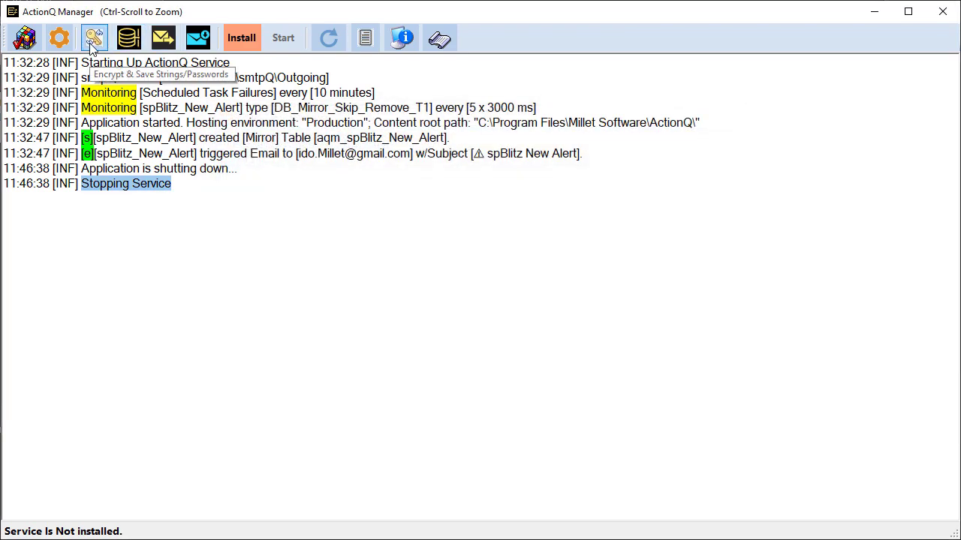
{"action": "left_click", "coordinate": [93, 46]}
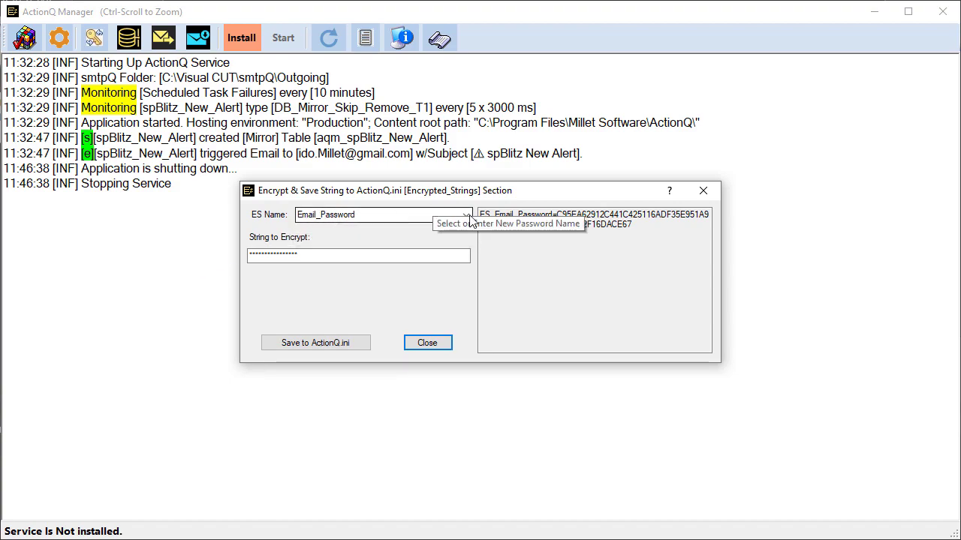
{"action": "left_click", "coordinate": [430, 213]}
{"action": "left_click", "coordinate": [347, 258]}
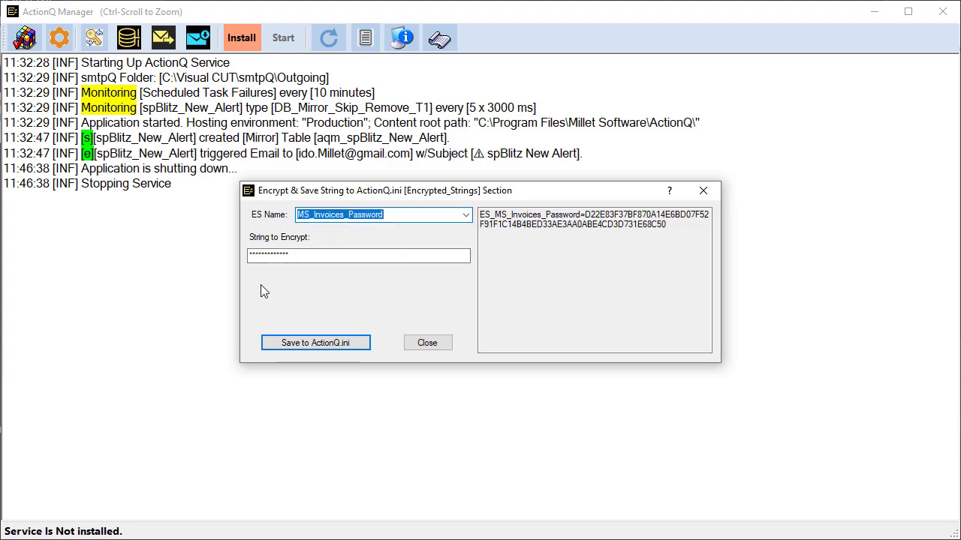
{"action": "left_click", "coordinate": [417, 343]}
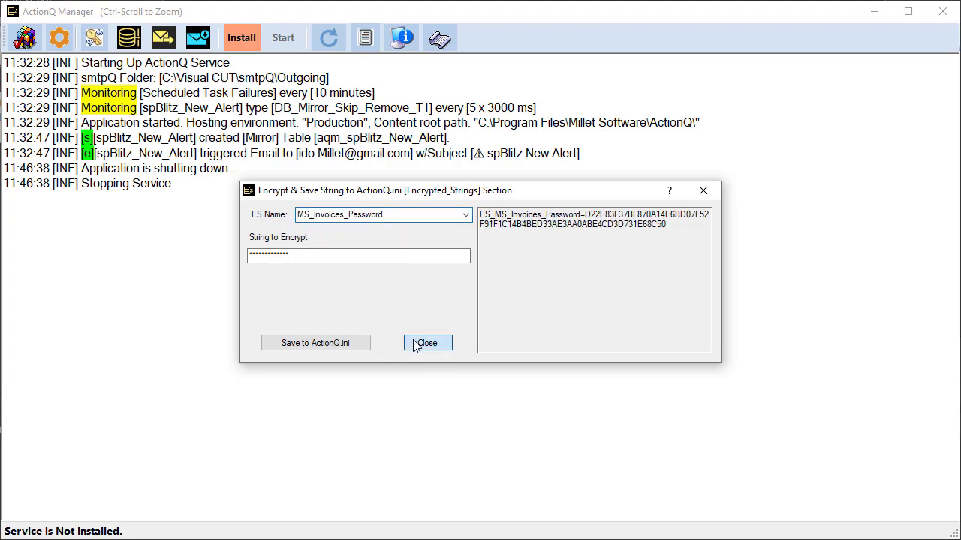
{"action": "left_click", "coordinate": [131, 47]}
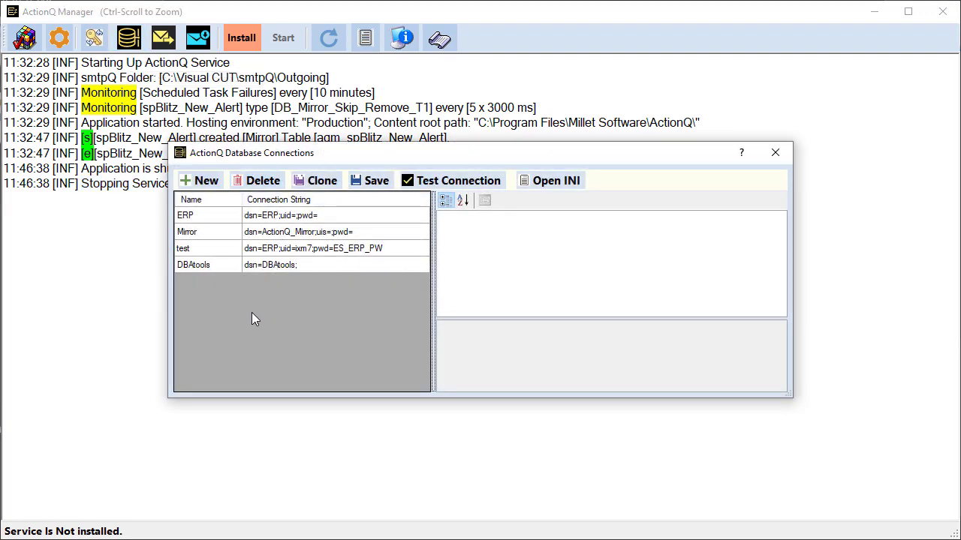
{"action": "left_click", "coordinate": [209, 265]}
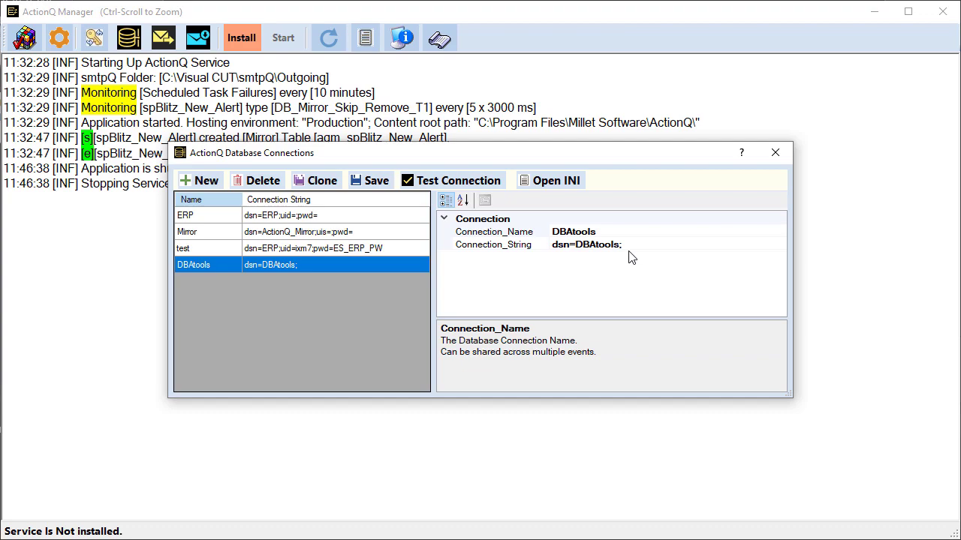
{"action": "left_click", "coordinate": [775, 153]}
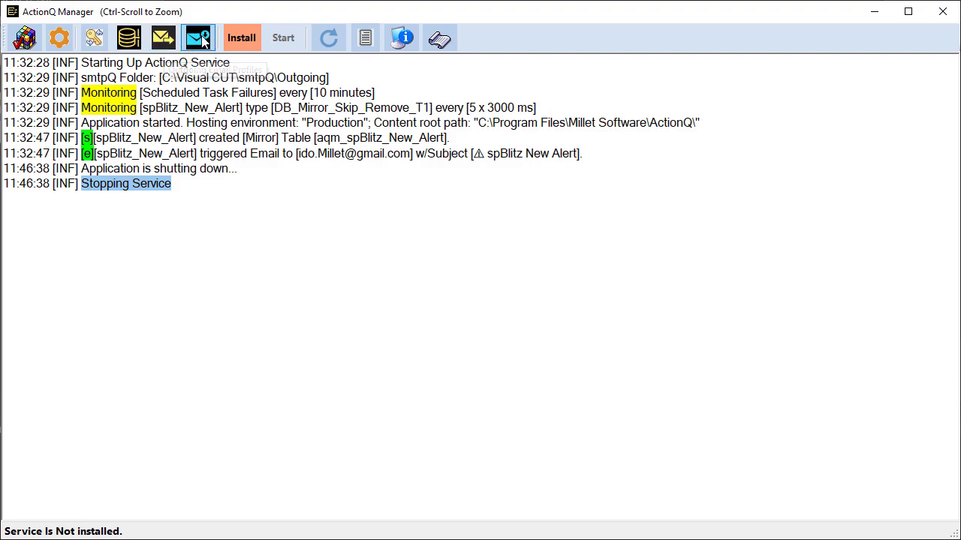
{"action": "left_click", "coordinate": [164, 43]}
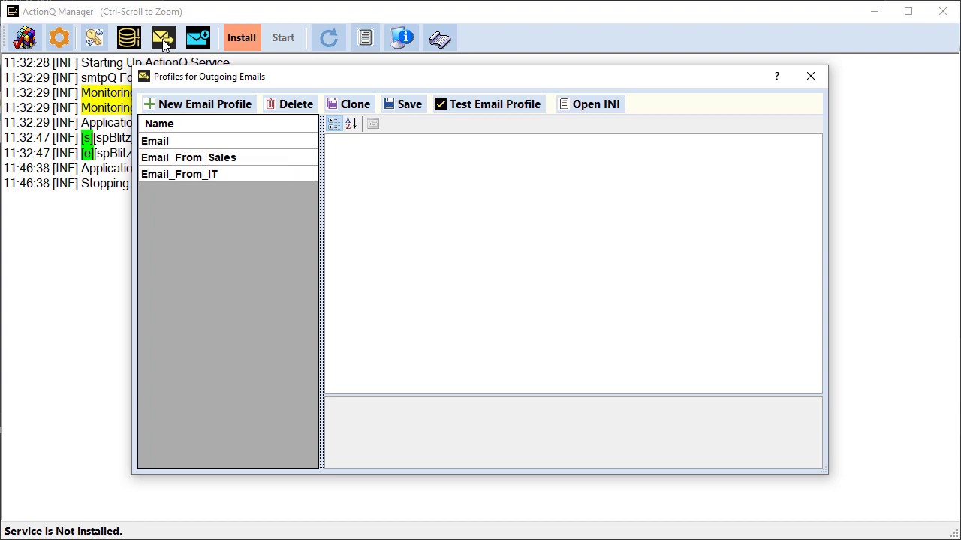
{"action": "left_click", "coordinate": [189, 177]}
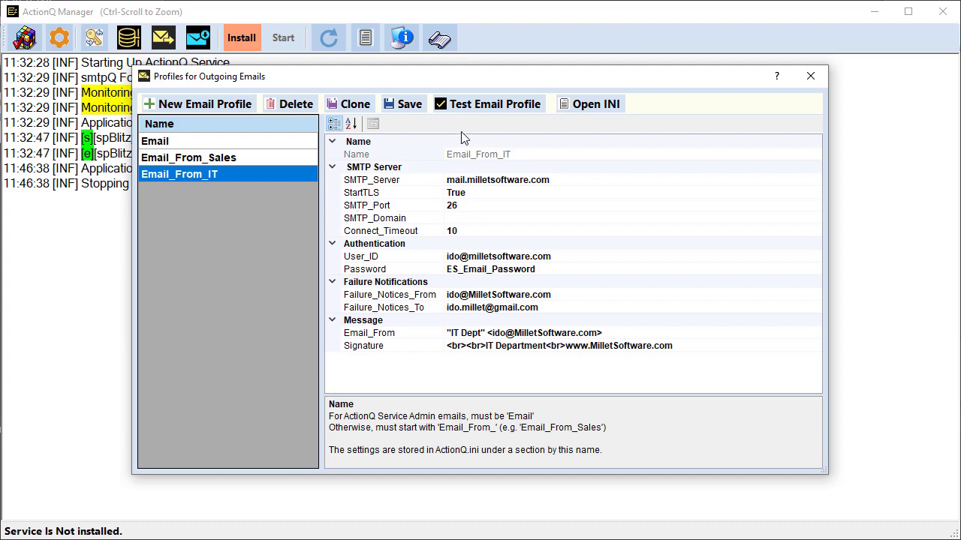
{"action": "left_click", "coordinate": [810, 75]}
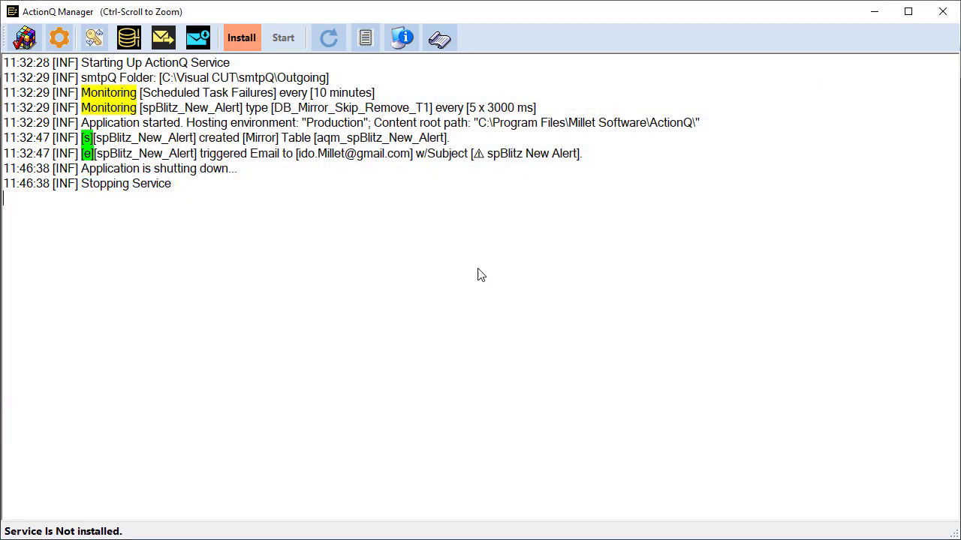
Open the spBlitz_New_Alert event's properties and review its type, DBAtools connection and sp_Blitz SQL statement
{"action": "left_click", "coordinate": [24, 39]}
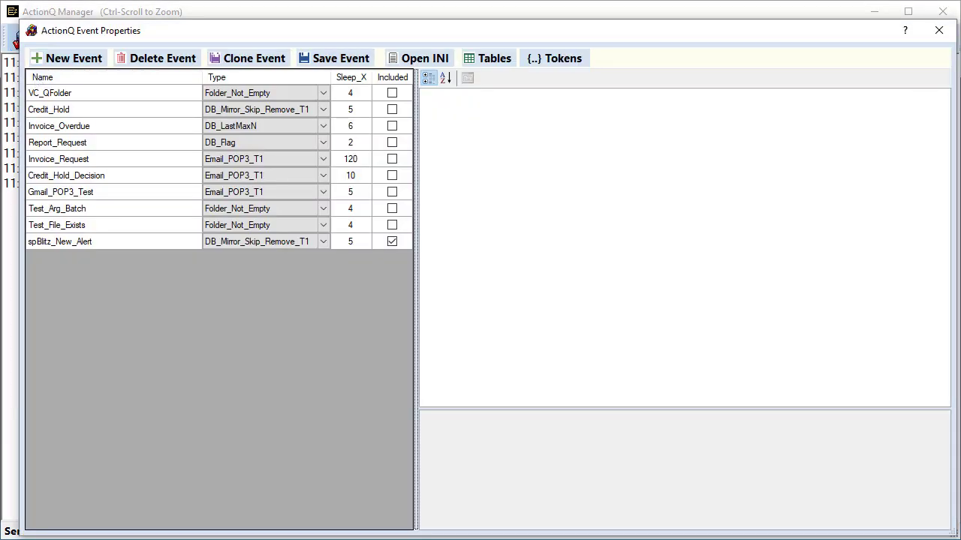
{"action": "left_click", "coordinate": [65, 244]}
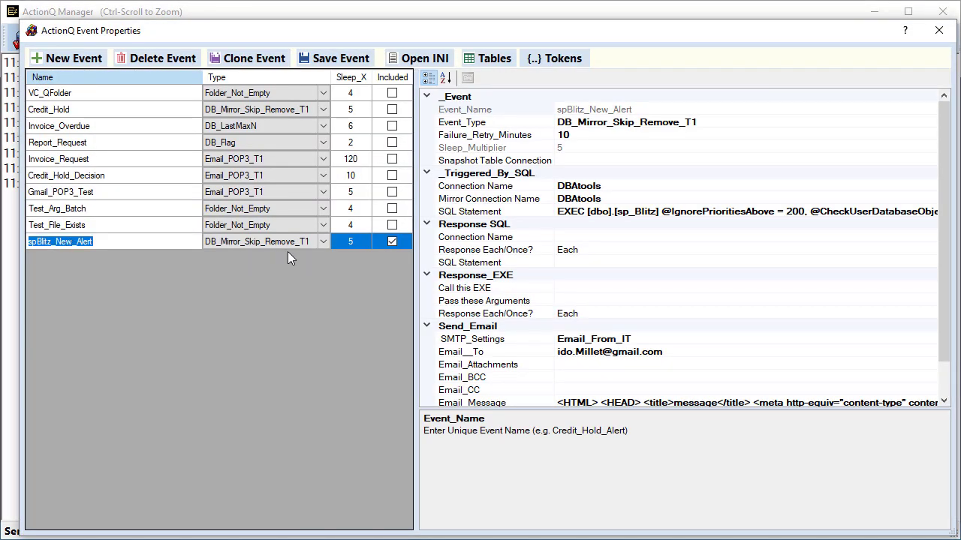
{"action": "left_click", "coordinate": [323, 241]}
{"action": "left_click", "coordinate": [323, 241]}
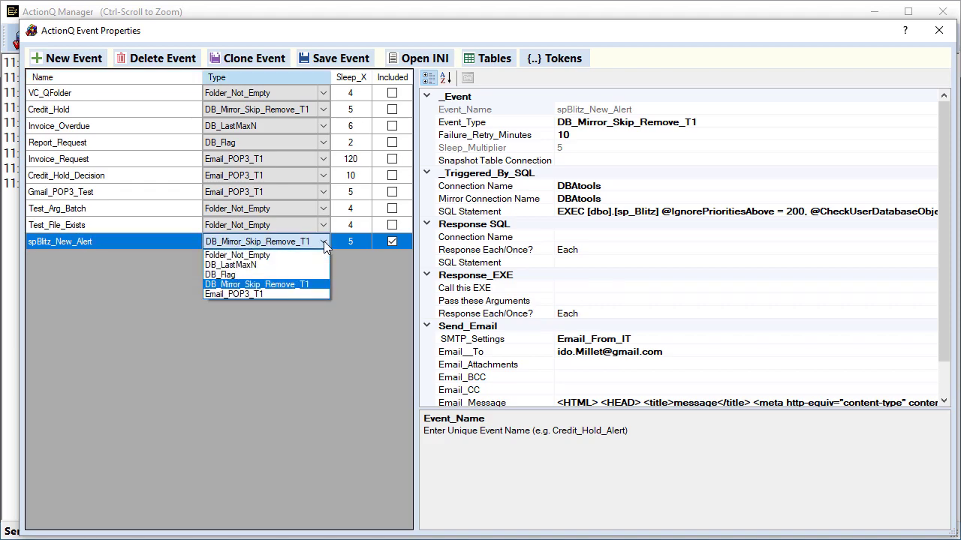
{"action": "left_click", "coordinate": [150, 285]}
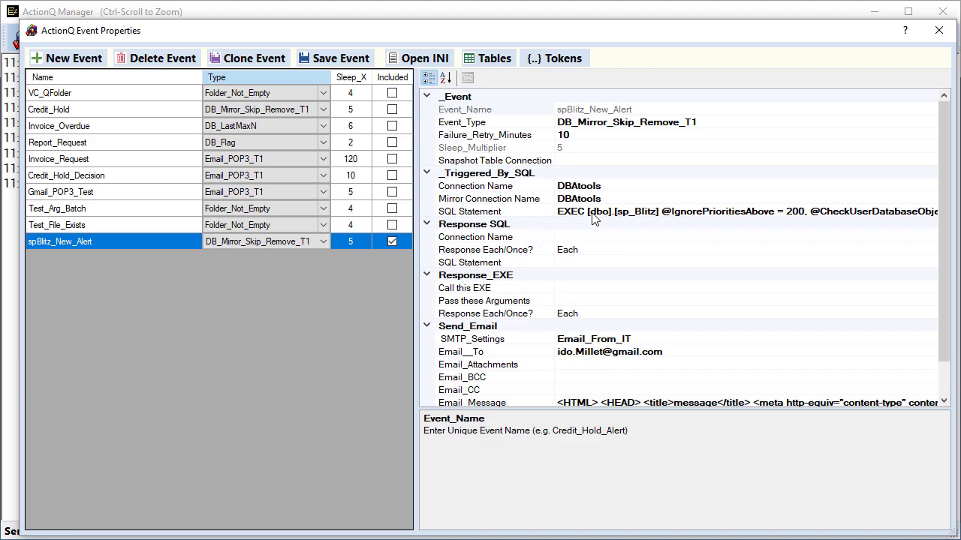
{"action": "left_click", "coordinate": [632, 190]}
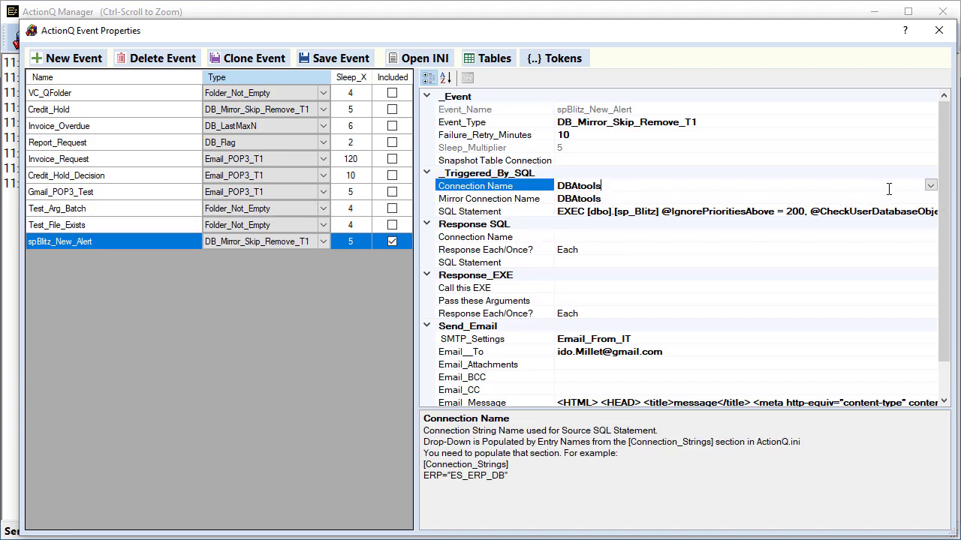
{"action": "left_click", "coordinate": [471, 210]}
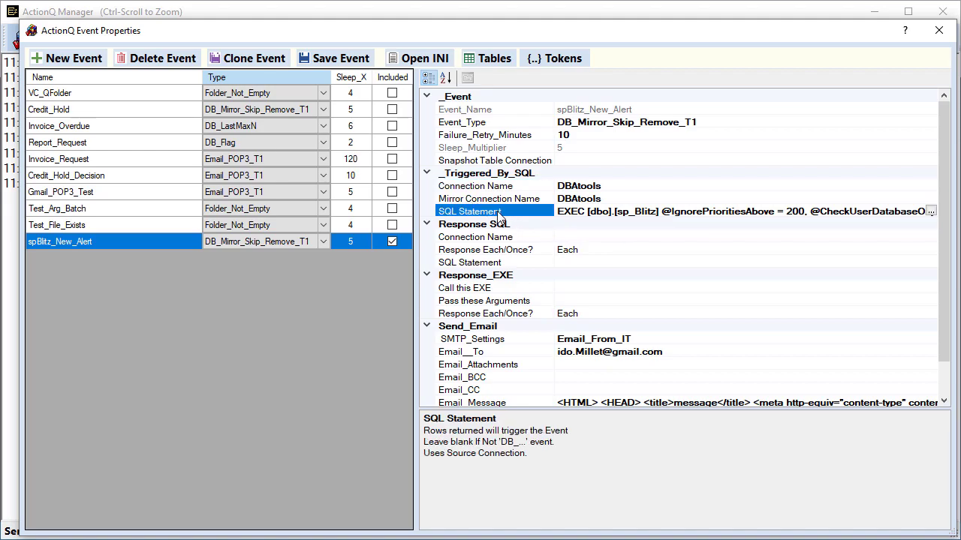
Test-run the event's sp_Blitz statement to preview its findings, then switch to Management Studio
{"action": "left_click", "coordinate": [931, 211]}
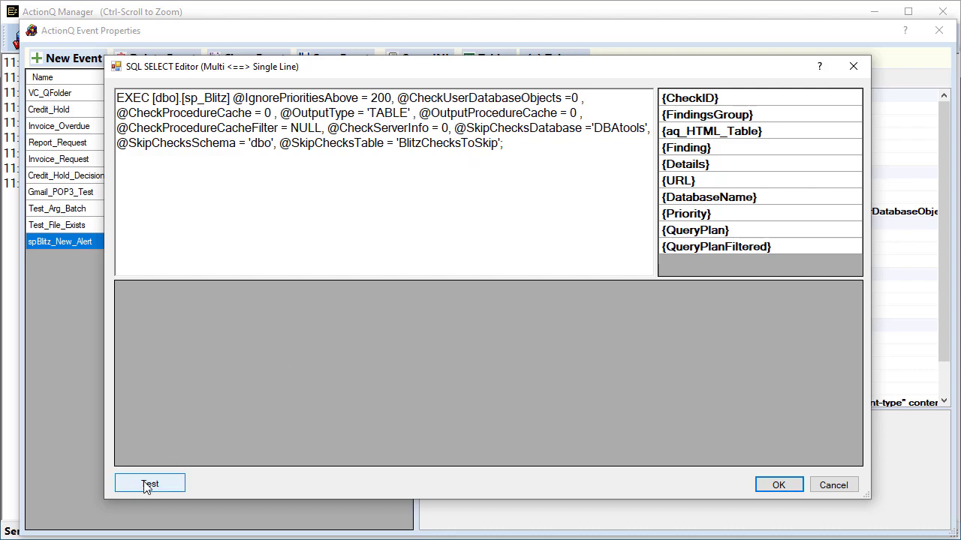
{"action": "left_click", "coordinate": [147, 484]}
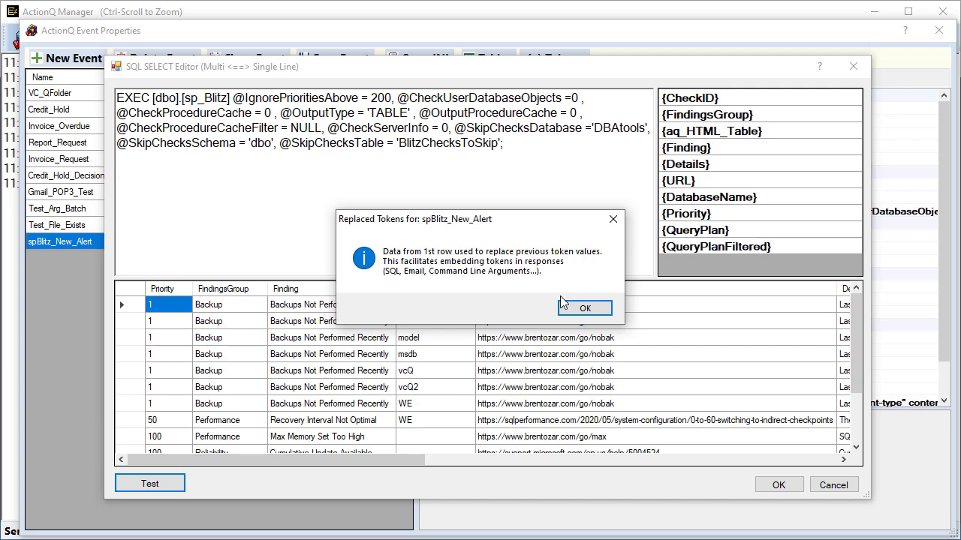
{"action": "left_click", "coordinate": [584, 309]}
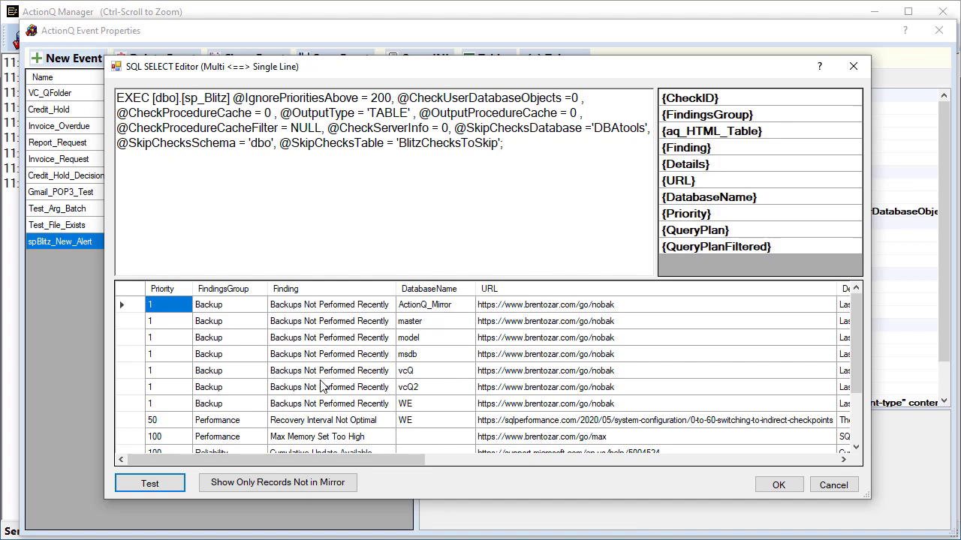
{"action": "key", "text": "alt+Tab"}
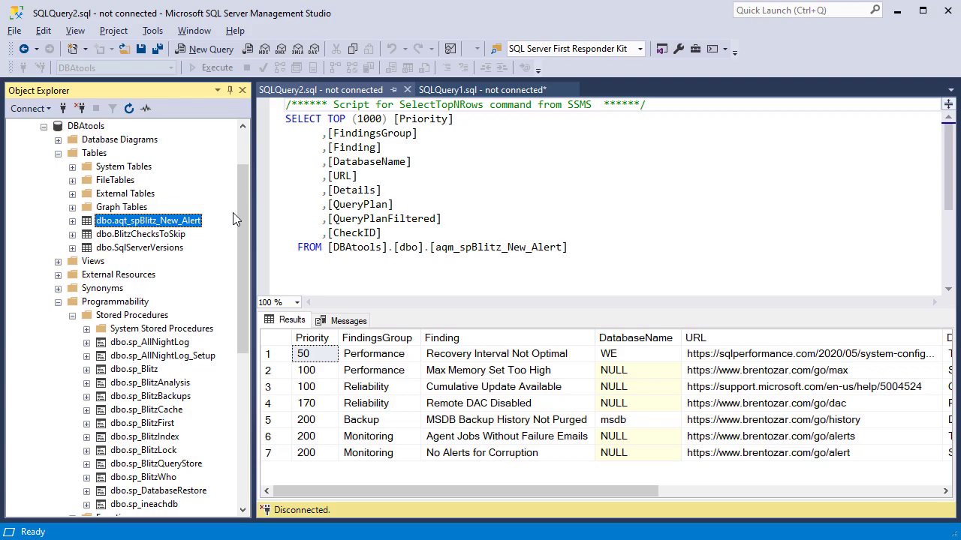
Delete the spBlitz_New_Alert mirror table from DBAtools in Object Explorer
{"action": "right_click", "coordinate": [135, 219]}
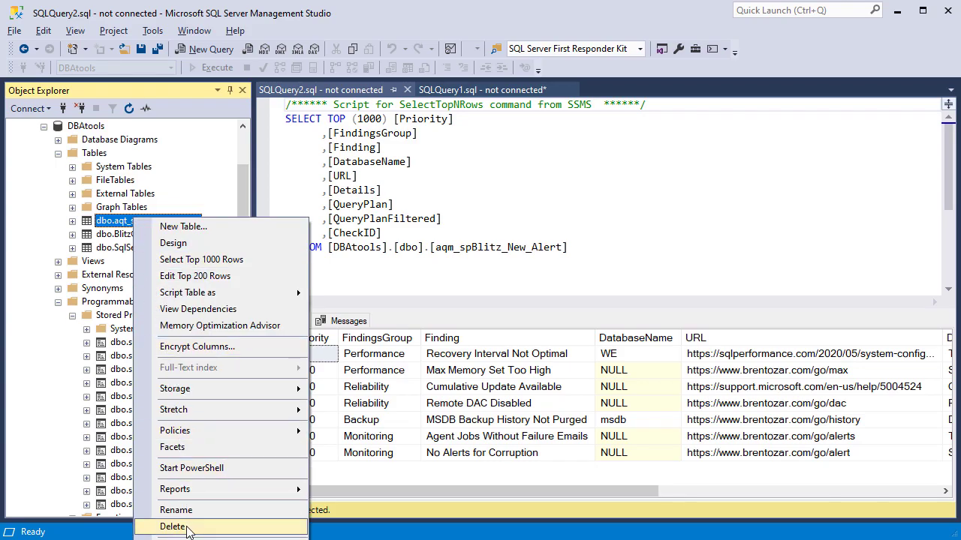
{"action": "left_click", "coordinate": [172, 527]}
{"action": "left_click", "coordinate": [638, 480]}
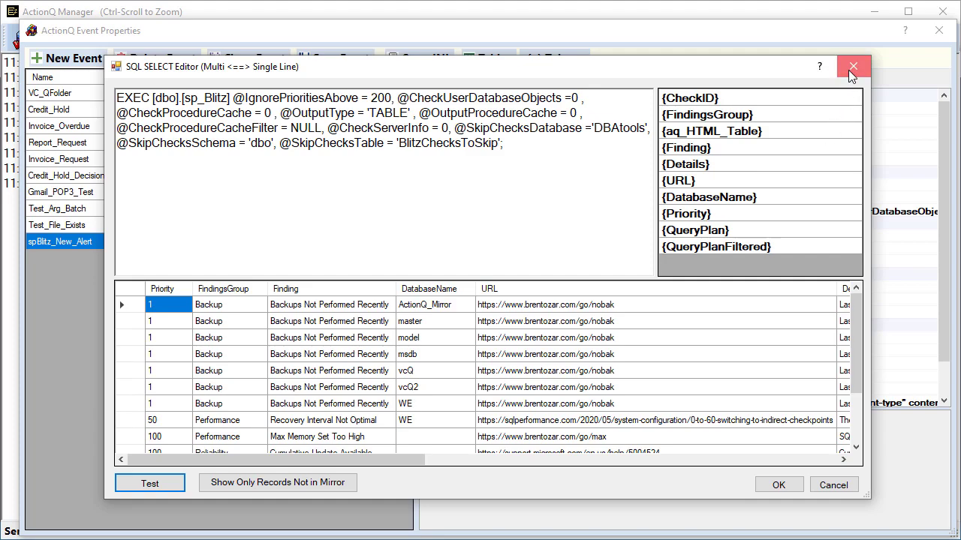
Close the SQL editor, collapse Response SQL and Response_EXE, and open Email_Message in the Text Editor
{"action": "left_click", "coordinate": [851, 68]}
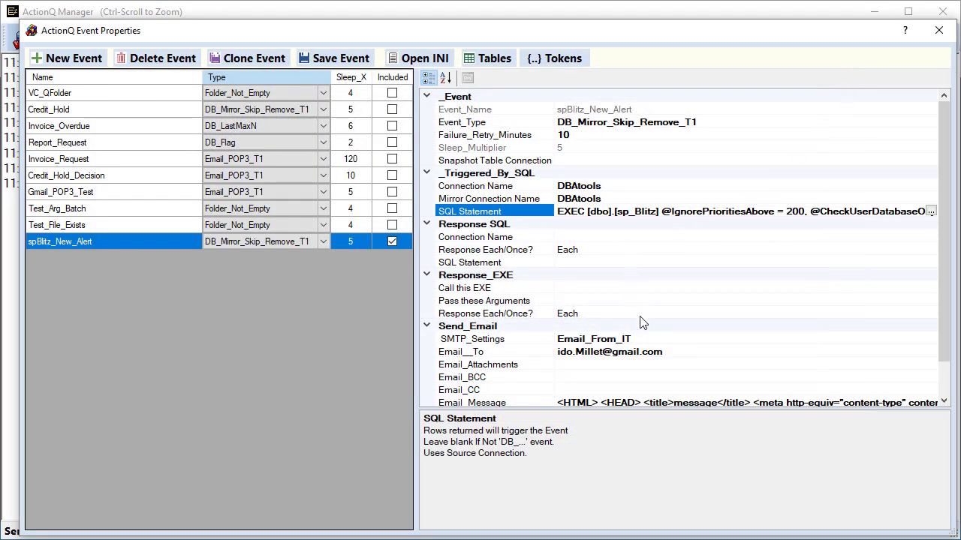
{"action": "left_click", "coordinate": [426, 224]}
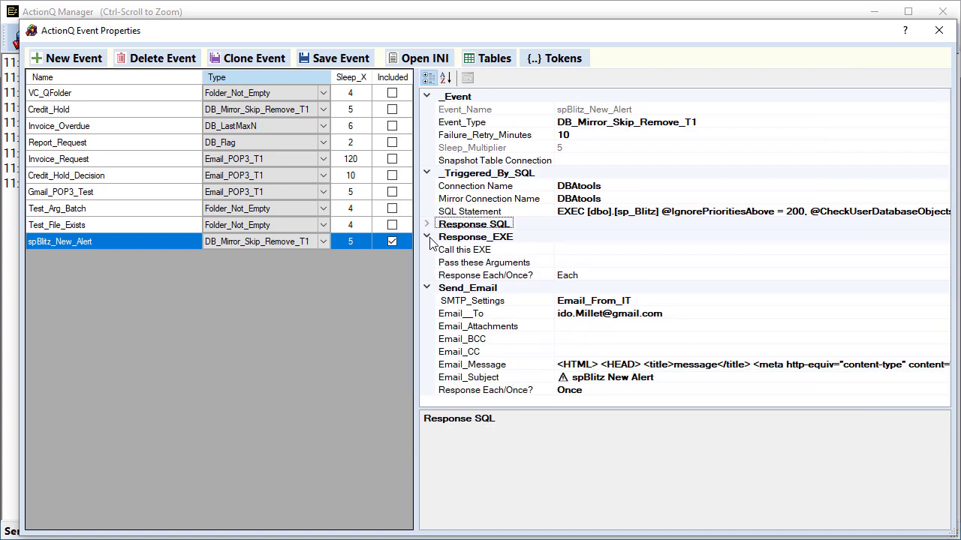
{"action": "left_click", "coordinate": [426, 237]}
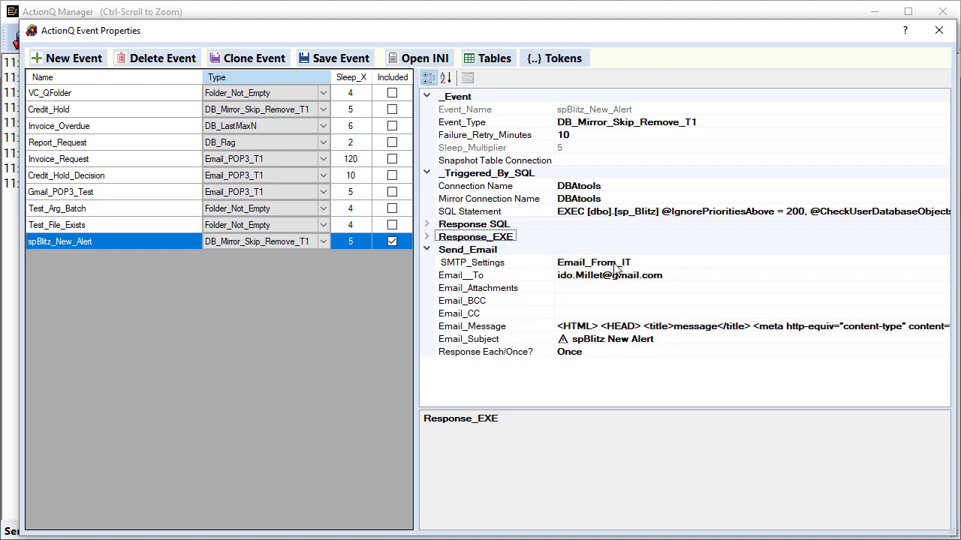
{"action": "left_click", "coordinate": [497, 333]}
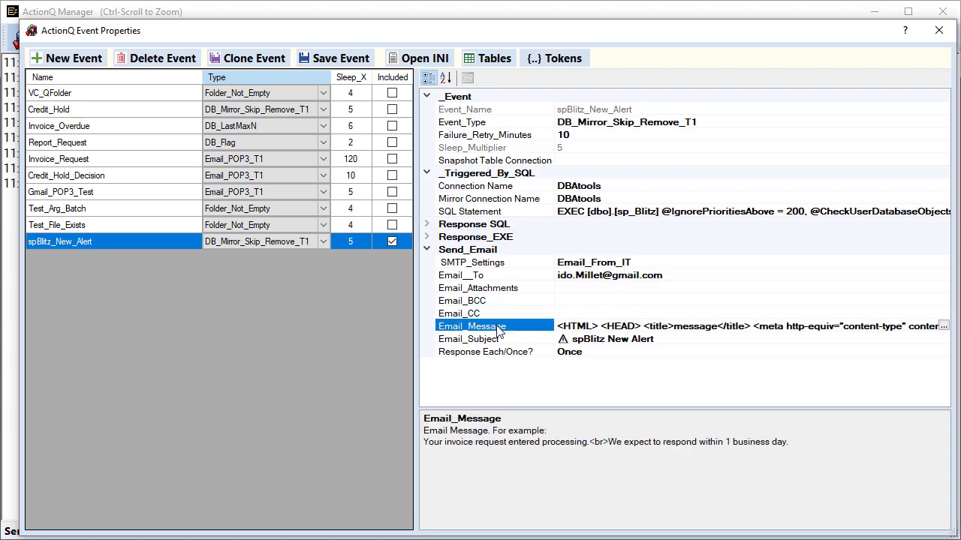
{"action": "left_click", "coordinate": [947, 328]}
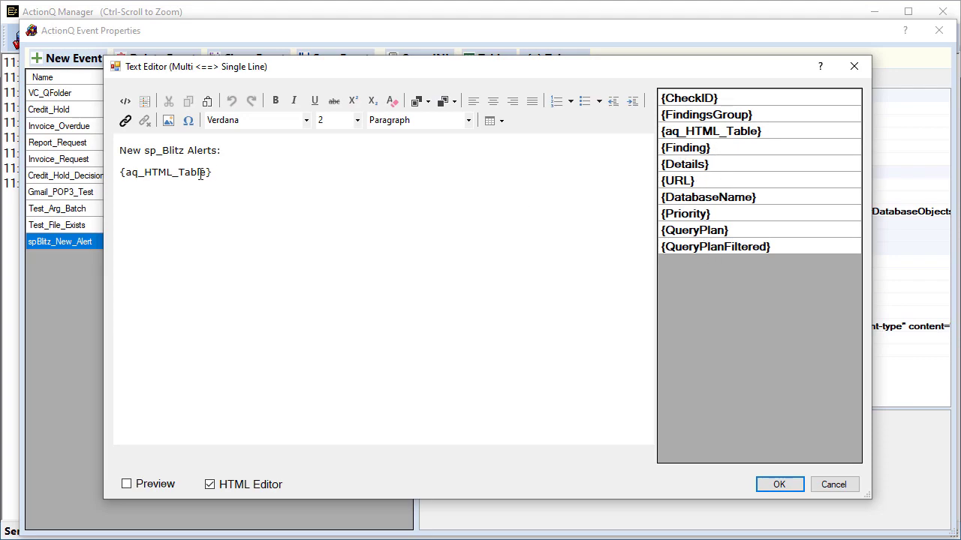
Reinsert the {aq_HTML_Table} token after 'New sp_Blitz Alerts:' from the token list and preview the body
{"action": "left_click", "coordinate": [235, 174]}
{"action": "left_click_drag", "start_coordinate": [213, 173], "coordinate": [52, 171]}
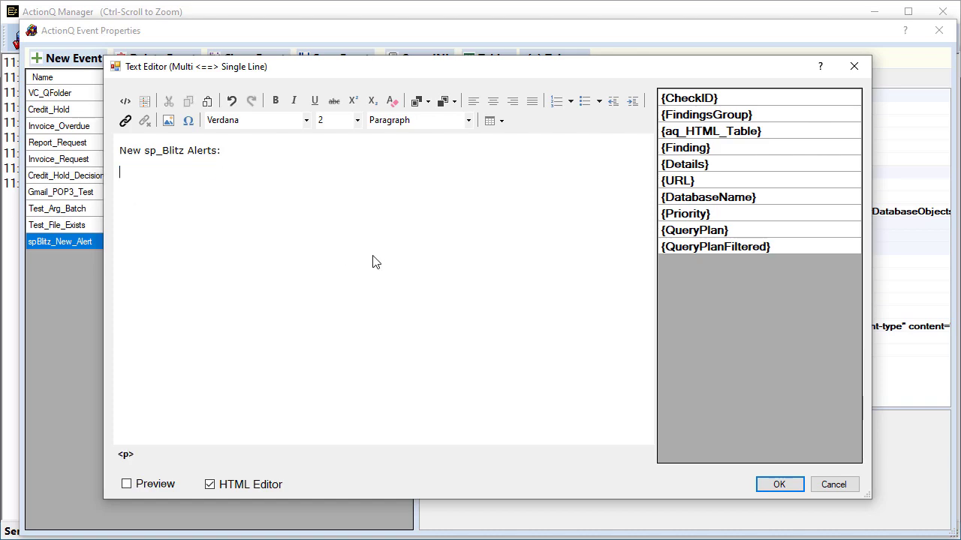
{"action": "key", "text": "Delete"}
{"action": "double_click", "coordinate": [685, 132]}
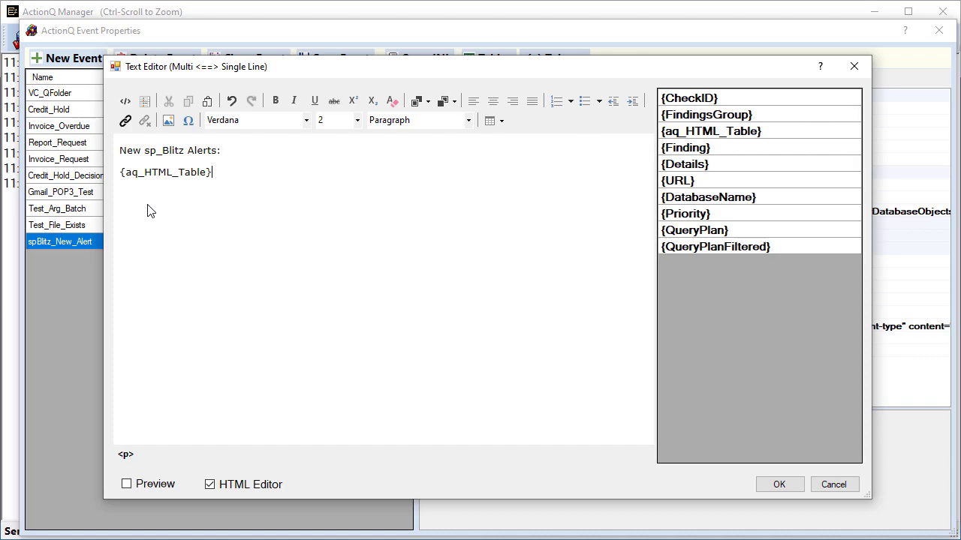
{"action": "left_click", "coordinate": [126, 484]}
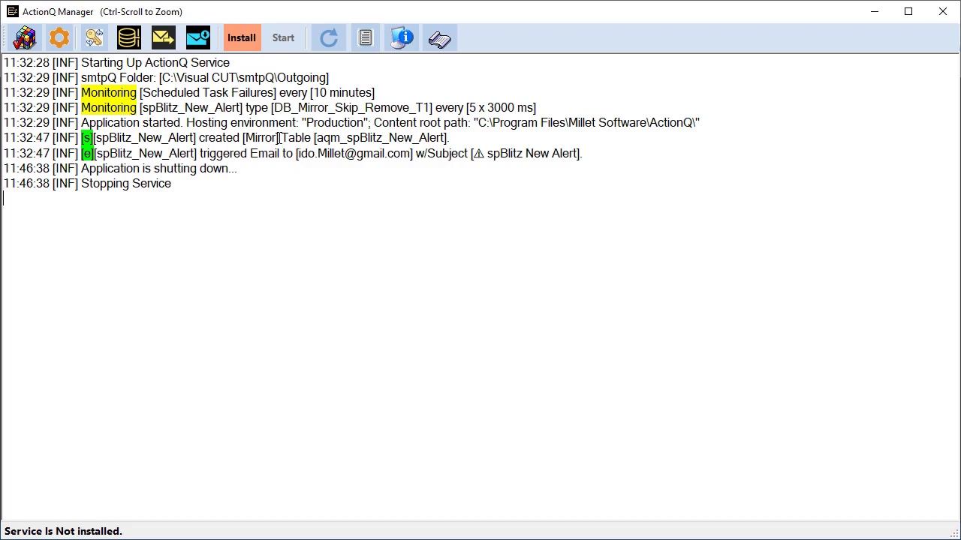
Install and start the ActionQ service, then switch to Management Studio
{"action": "left_click", "coordinate": [240, 42]}
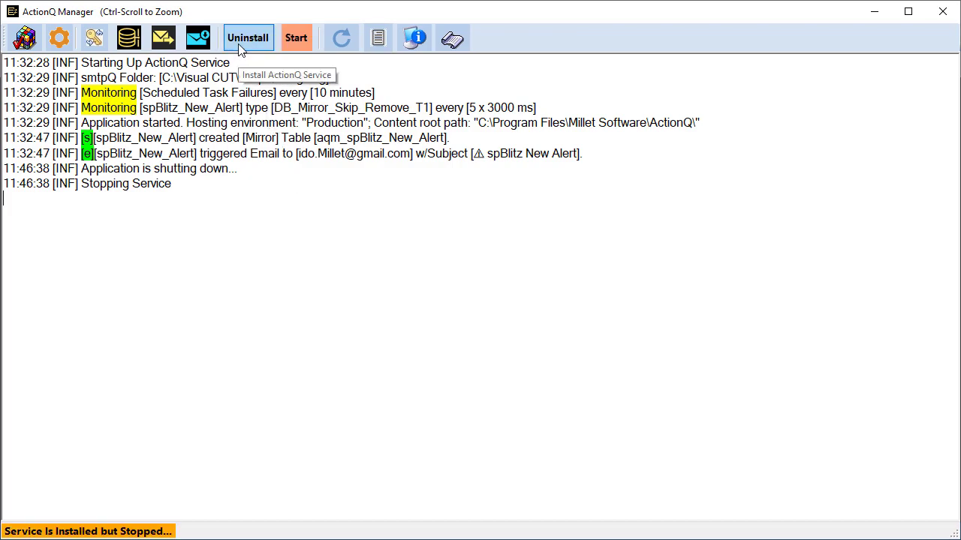
{"action": "left_click", "coordinate": [297, 40]}
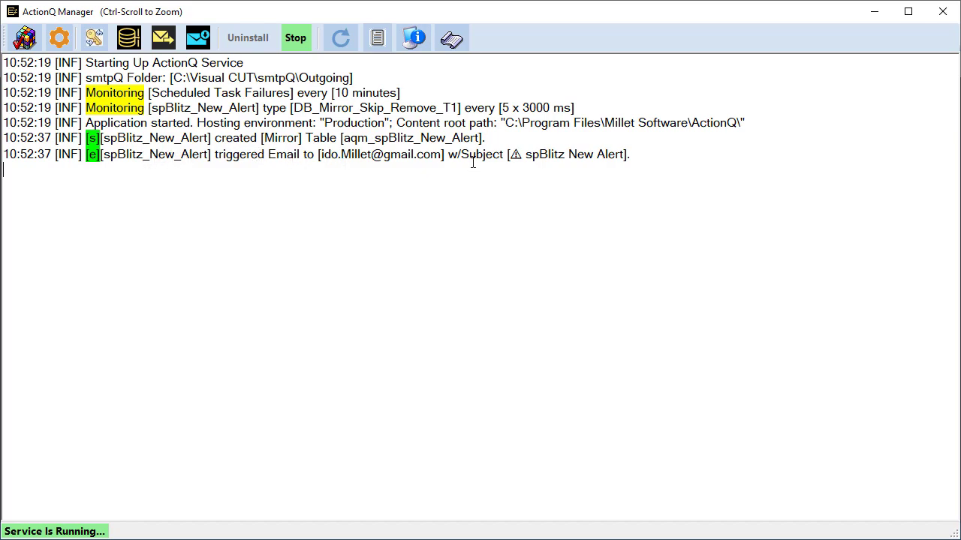
{"action": "key", "text": "alt+Tab"}
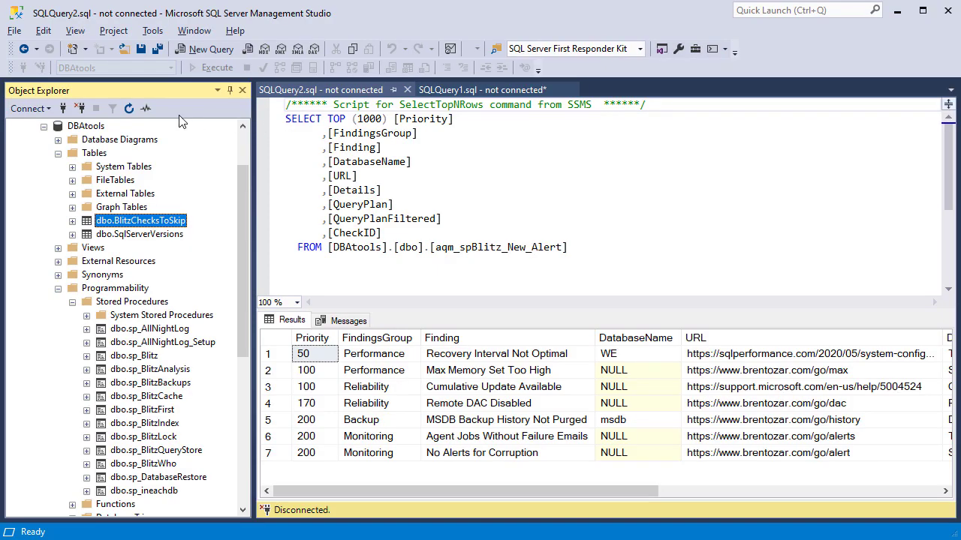
Refresh the DBAtools Tables folder and select the recreated dbo.aqm_spBlitz_New_Alert table
{"action": "right_click", "coordinate": [94, 153]}
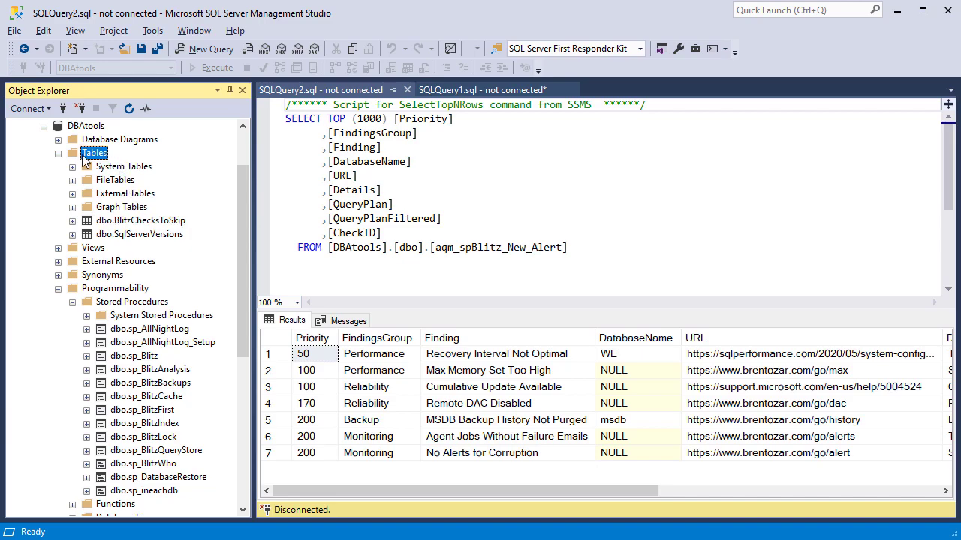
{"action": "left_click", "coordinate": [120, 247]}
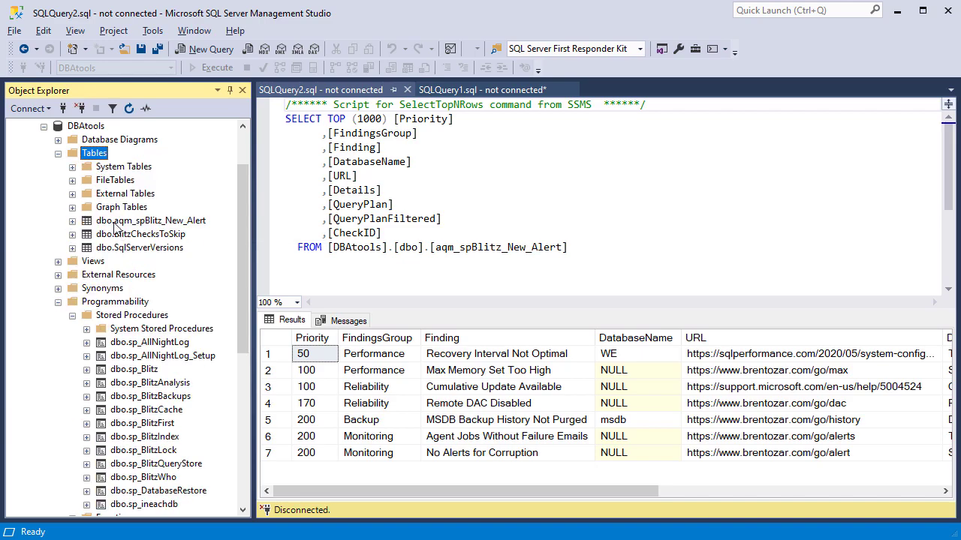
{"action": "left_click", "coordinate": [114, 222]}
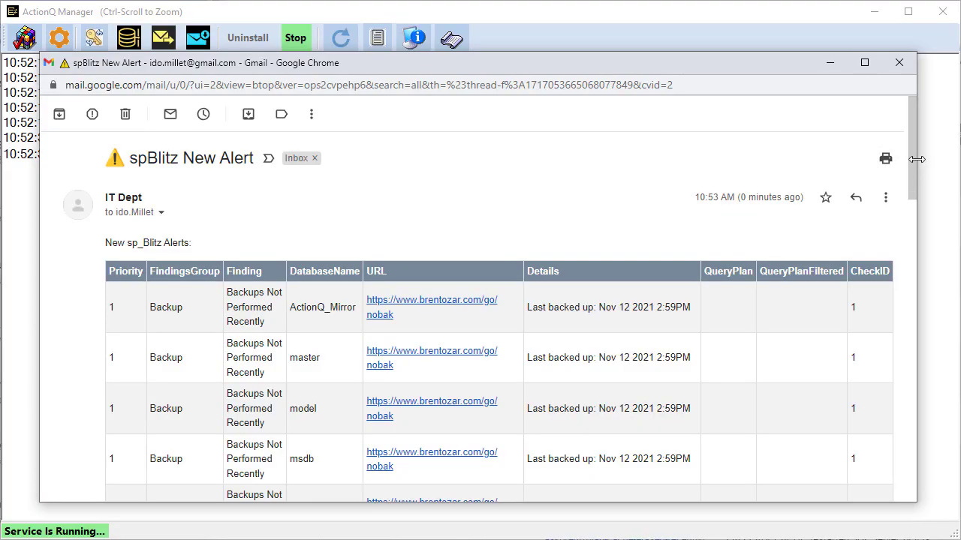
Scroll through the alert email's findings table, then close the Chrome window
{"action": "left_click_drag", "start_coordinate": [912, 162], "coordinate": [928, 142]}
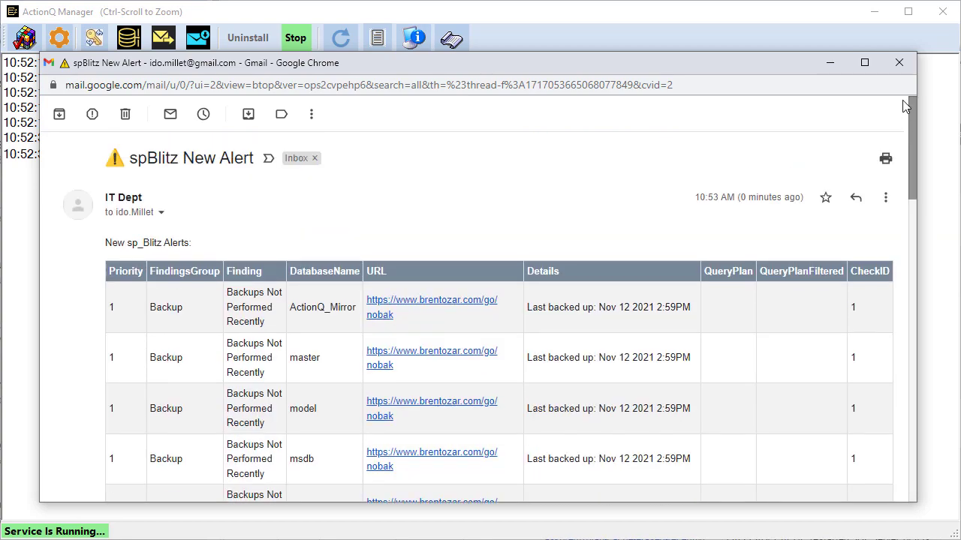
{"action": "left_click", "coordinate": [898, 62]}
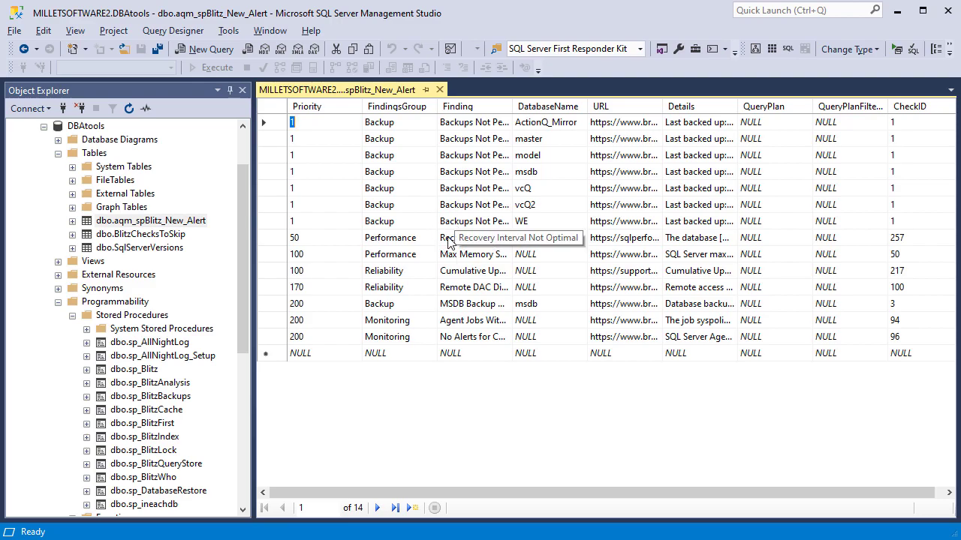
Delete the vcQ and vcQ2 finding rows from aqm_spBlitz_New_Alert, then return to ActionQ Manager
{"action": "left_click", "coordinate": [138, 221]}
{"action": "left_click", "coordinate": [266, 189]}
{"action": "left_click", "coordinate": [266, 205], "text": "shift"}
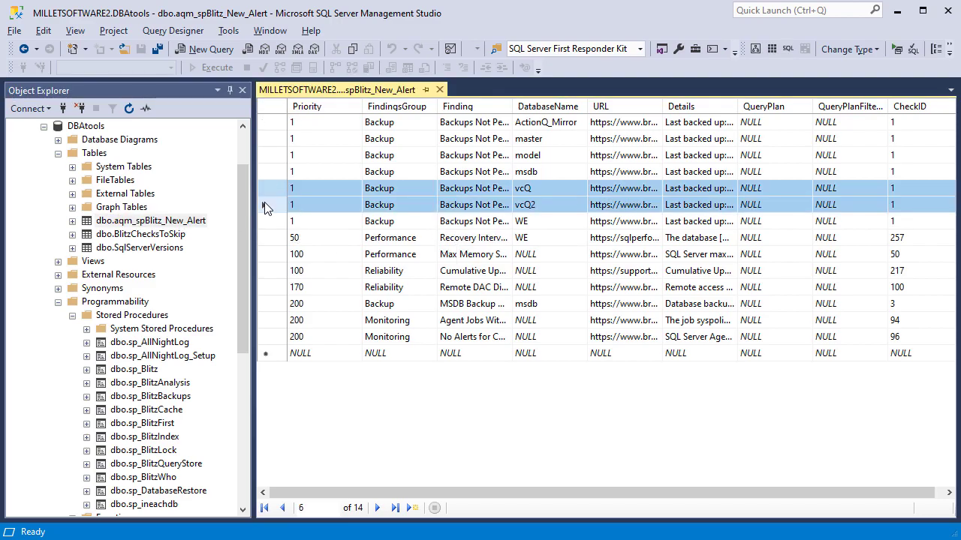
{"action": "key", "text": "Delete"}
{"action": "left_click", "coordinate": [473, 317]}
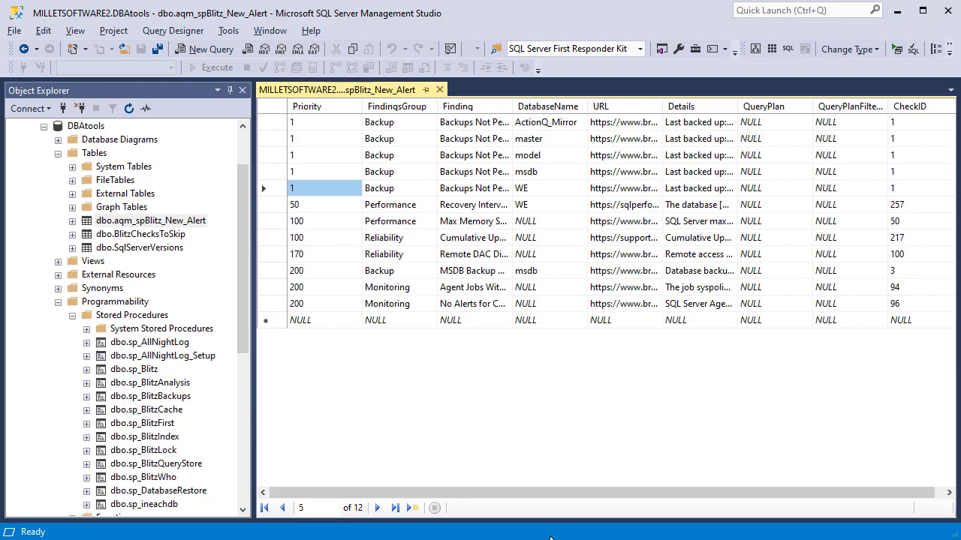
{"action": "key", "text": "alt+Tab"}
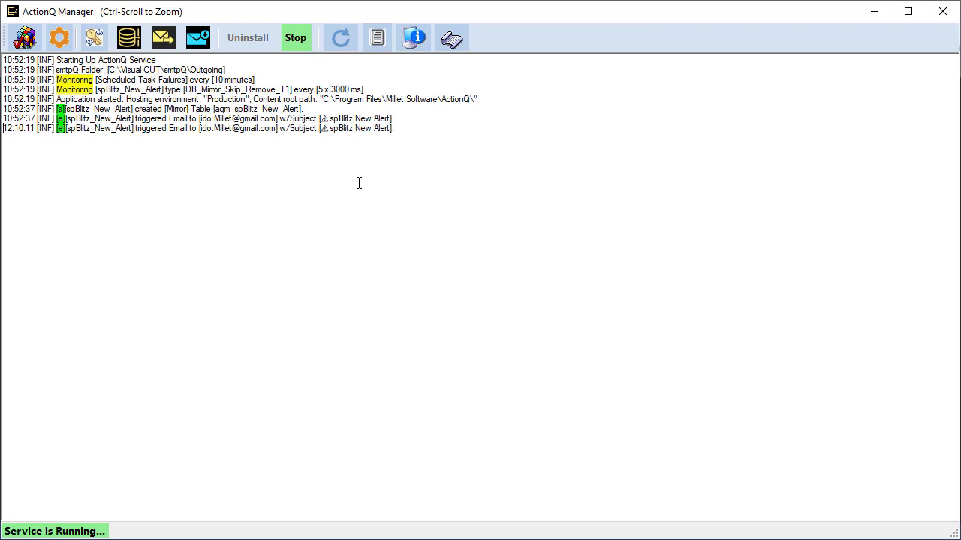
Switch to Chrome to view the new 12:10 PM alert listing only vcQ and vcQ2
{"action": "key", "text": "alt+Tab"}
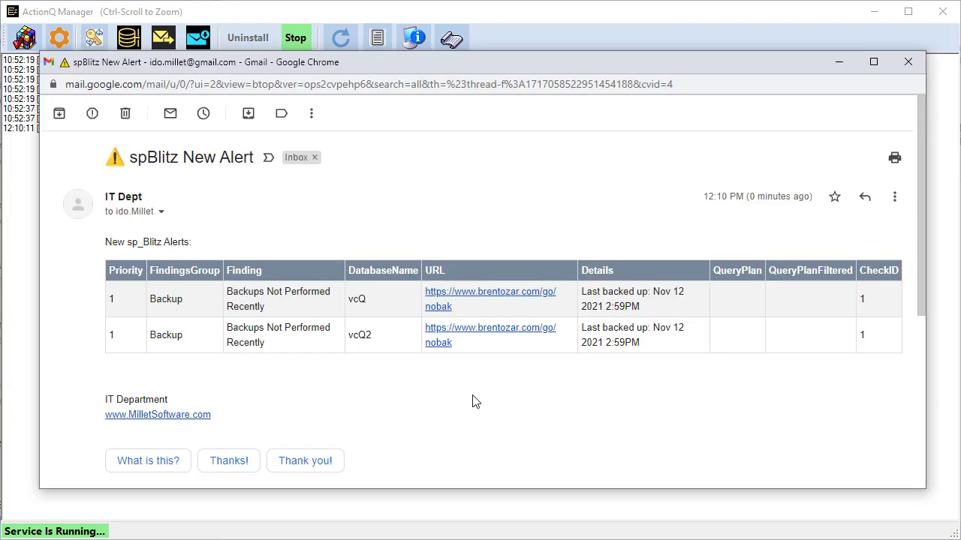